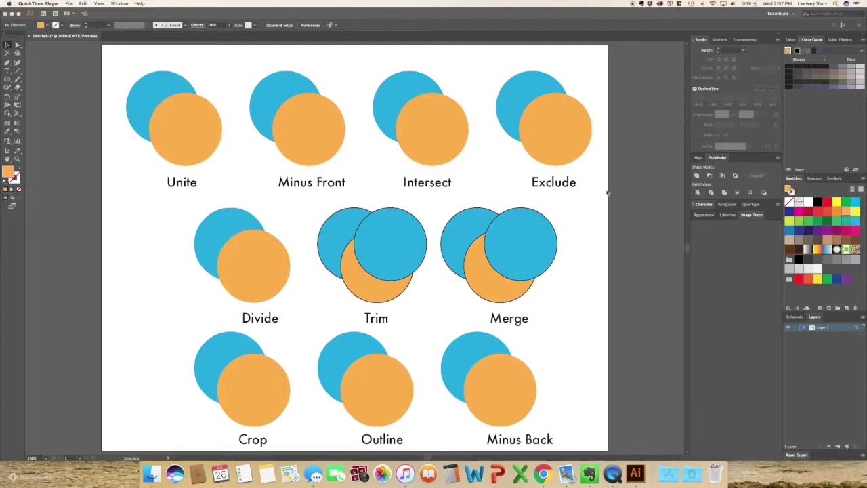
pyautogui.click(641, 190)
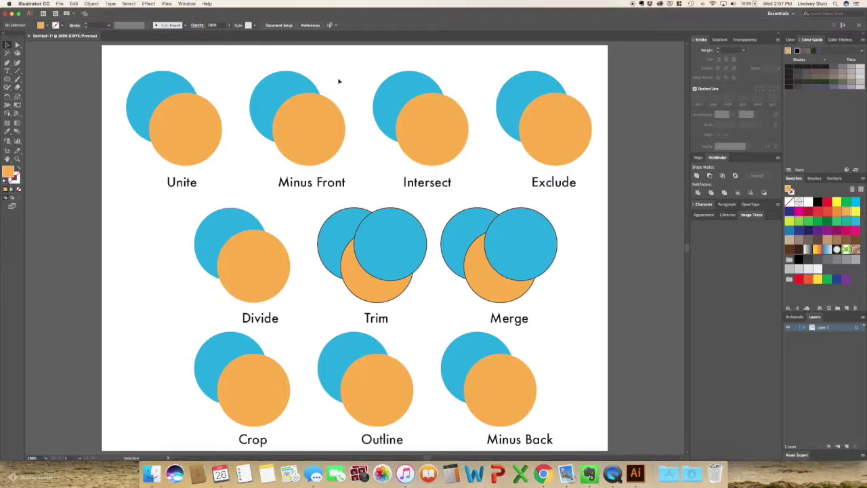
pyautogui.click(188, 4)
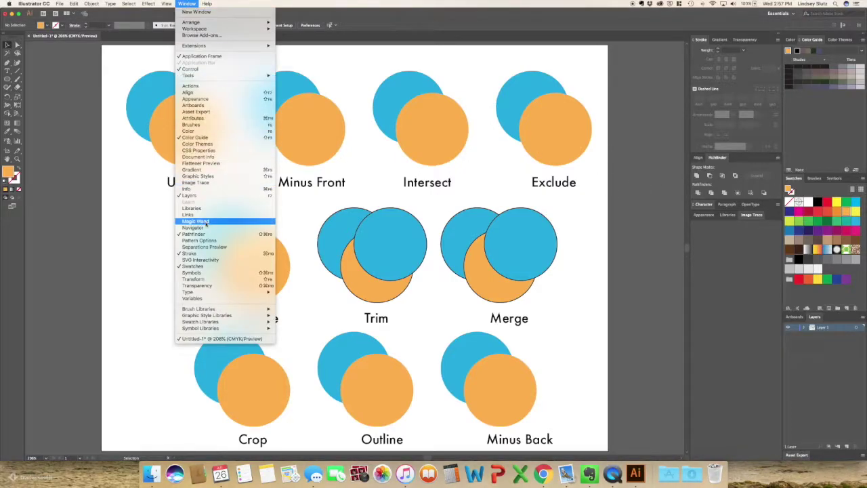
pyautogui.click(109, 237)
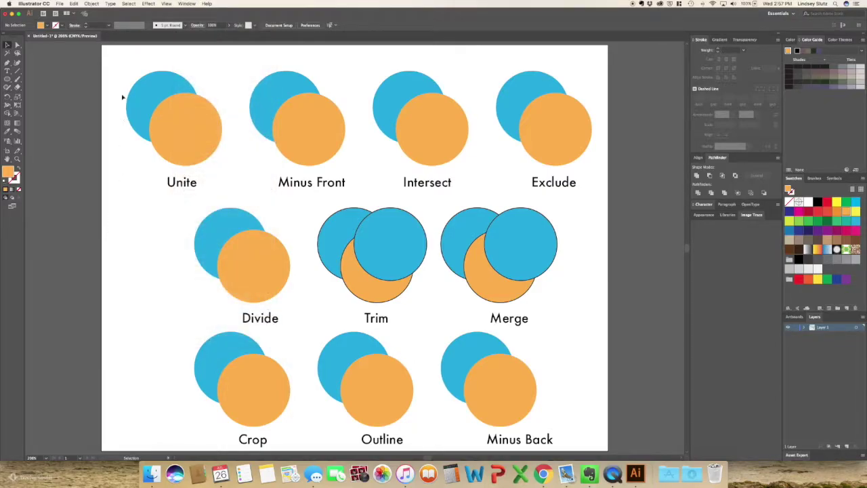
# Combine the blue and orange circles above the "Unite" label into one shape with Pathfinder Unite.
pyautogui.moveTo(124, 93); pyautogui.dragTo(231, 173)
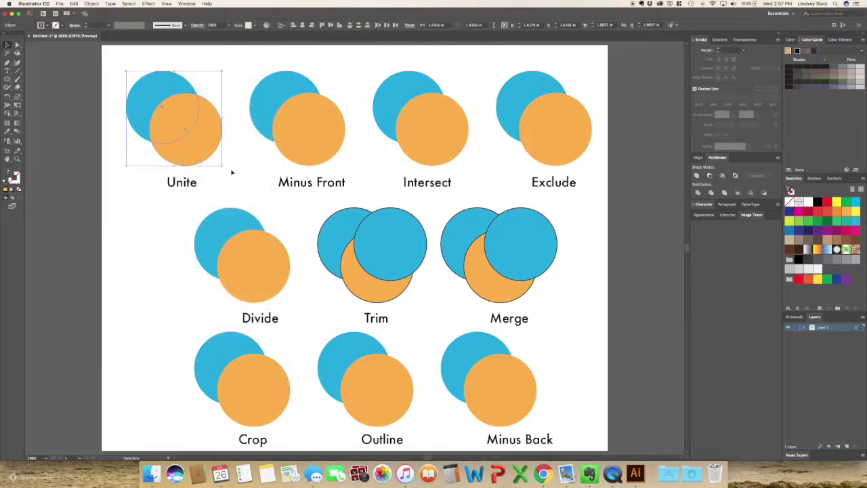
pyautogui.click(696, 177)
pyautogui.click(248, 145)
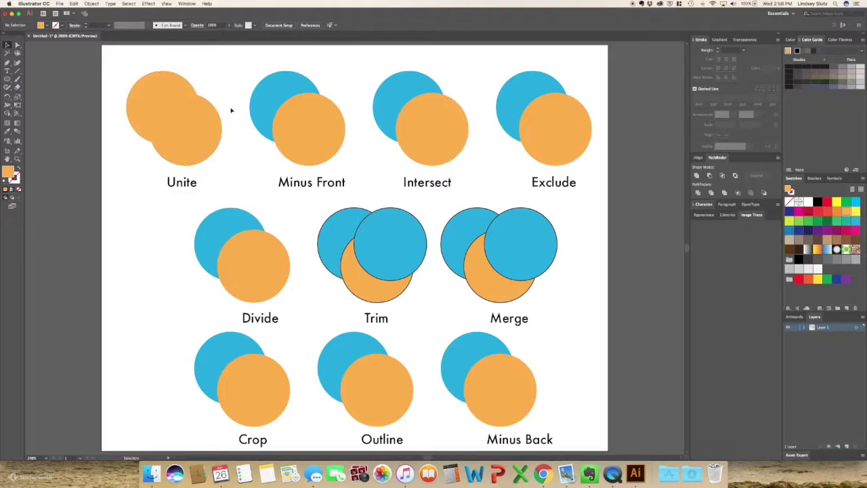
# Cut the orange circle out of the blue one above the "Minus Front" label with Pathfinder Minus Front.
pyautogui.moveTo(248, 64); pyautogui.dragTo(335, 149)
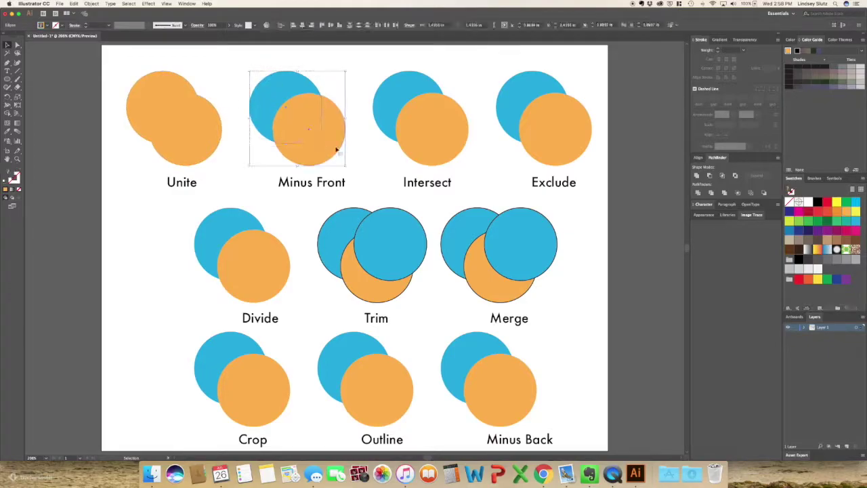
pyautogui.click(710, 176)
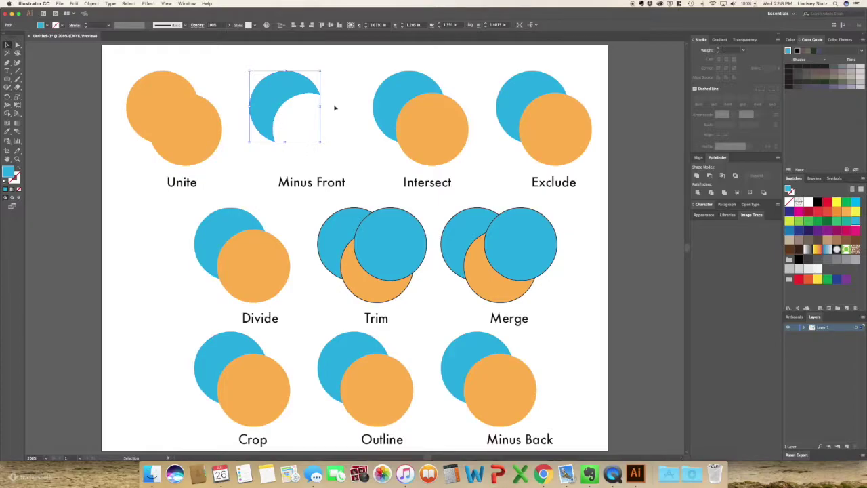
pyautogui.click(341, 137)
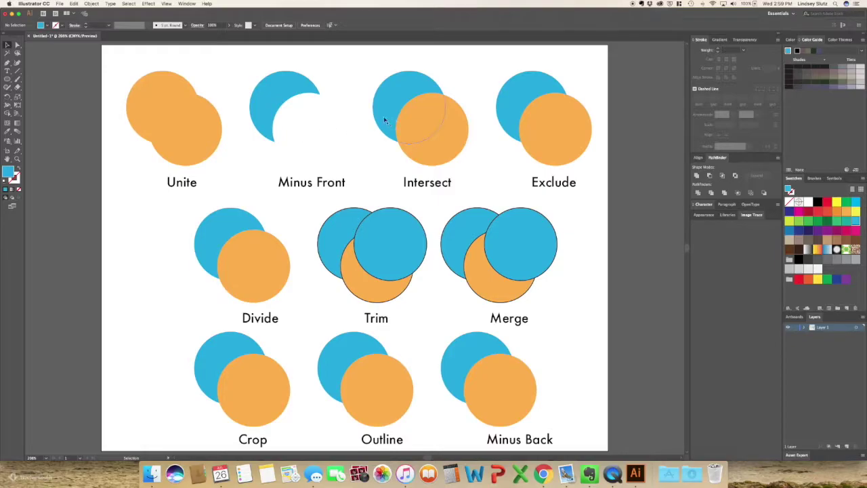
# Reduce the two circles above the "Intersect" label to their overlapping area with Pathfinder Intersect.
pyautogui.moveTo(372, 71); pyautogui.dragTo(468, 169)
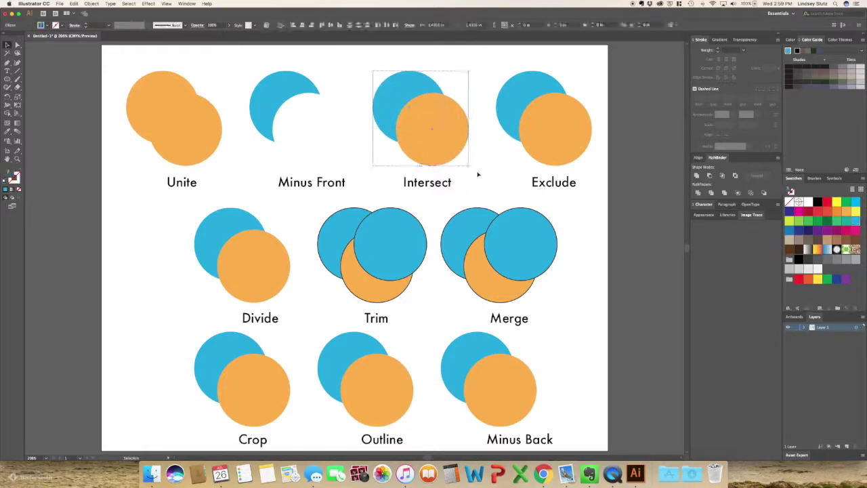
pyautogui.click(722, 175)
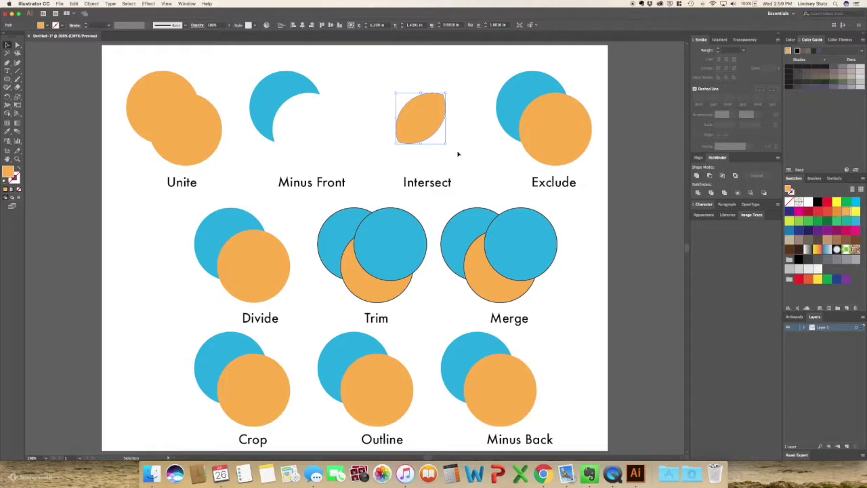
pyautogui.press('super+z')
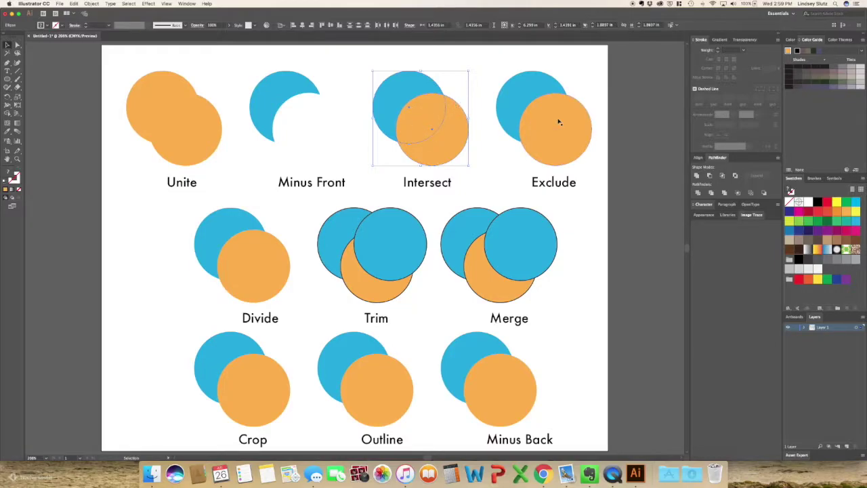
pyautogui.click(722, 176)
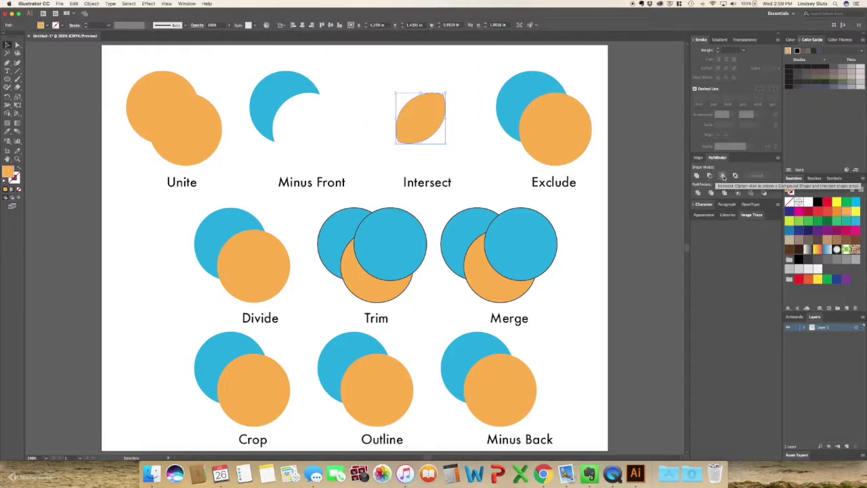
pyautogui.click(420, 156)
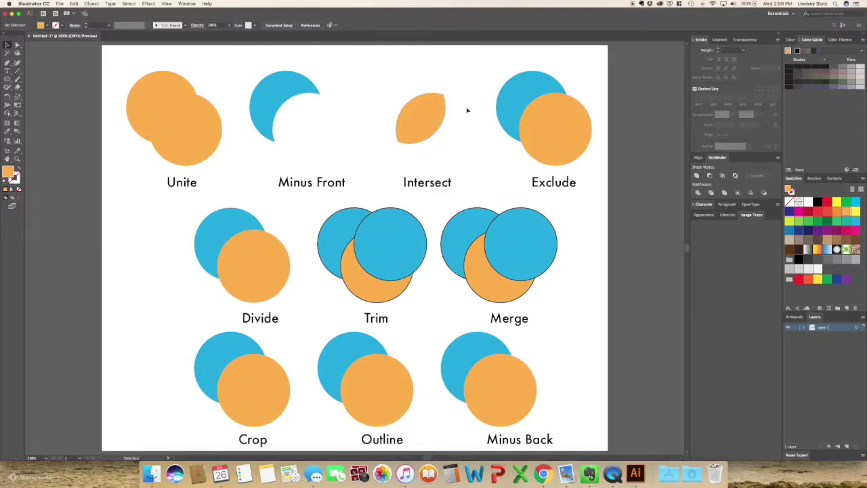
# Remove the overlapping area of the two circles above the "Exclude" label with Pathfinder Exclude.
pyautogui.moveTo(488, 68); pyautogui.dragTo(608, 168)
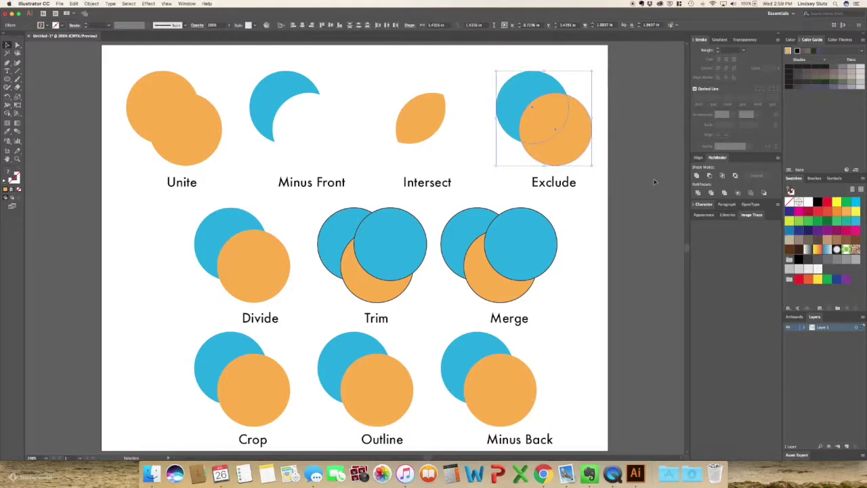
pyautogui.click(736, 175)
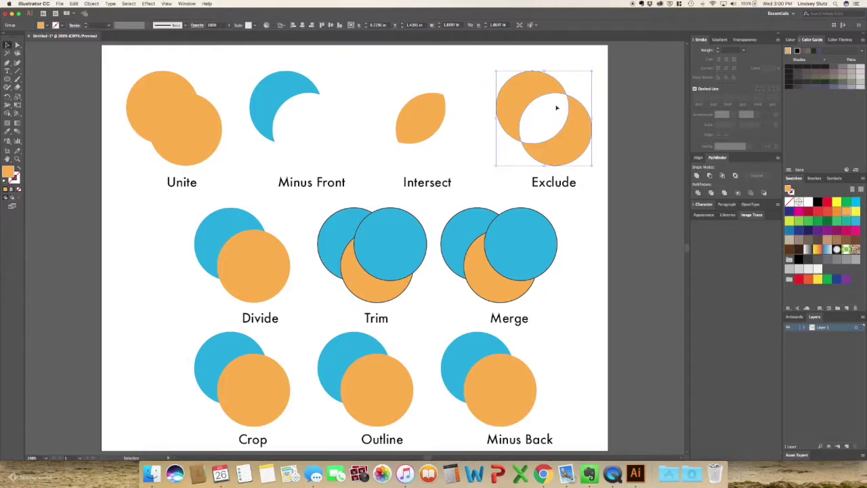
pyautogui.click(573, 156)
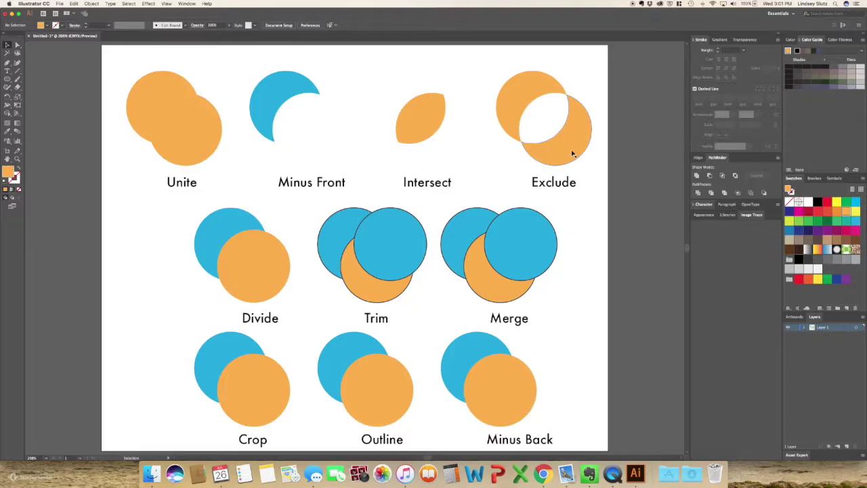
# Ungroup the excluded shape and move its lower crescent slightly down and to the left, away from the upper one.
pyautogui.click(572, 154)
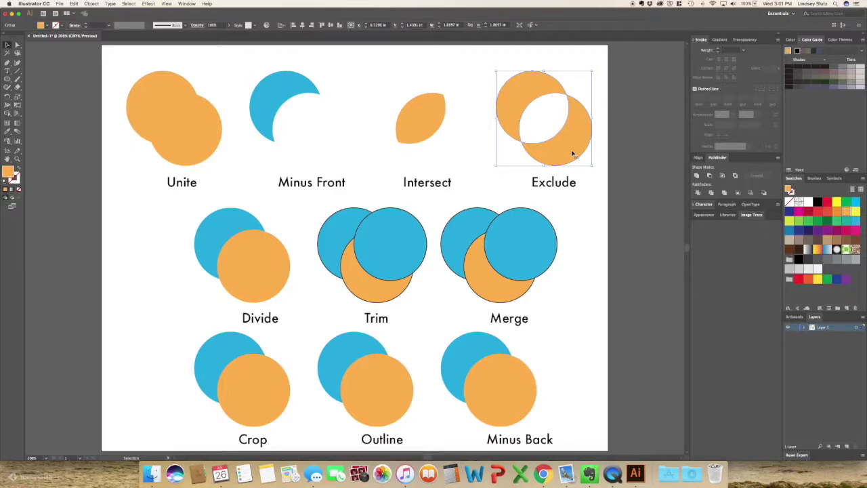
pyautogui.rightClick(572, 154)
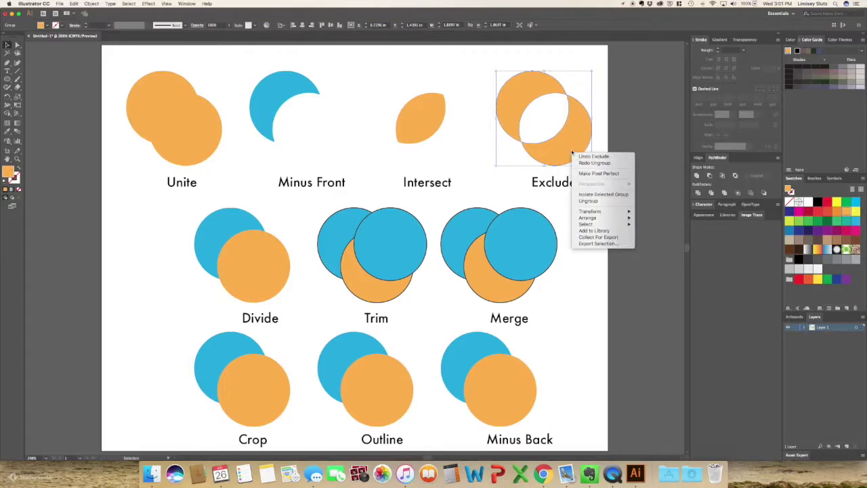
pyautogui.click(588, 201)
pyautogui.click(588, 180)
pyautogui.moveTo(581, 147); pyautogui.dragTo(588, 150)
pyautogui.click(618, 162)
pyautogui.moveTo(587, 151); pyautogui.dragTo(572, 157)
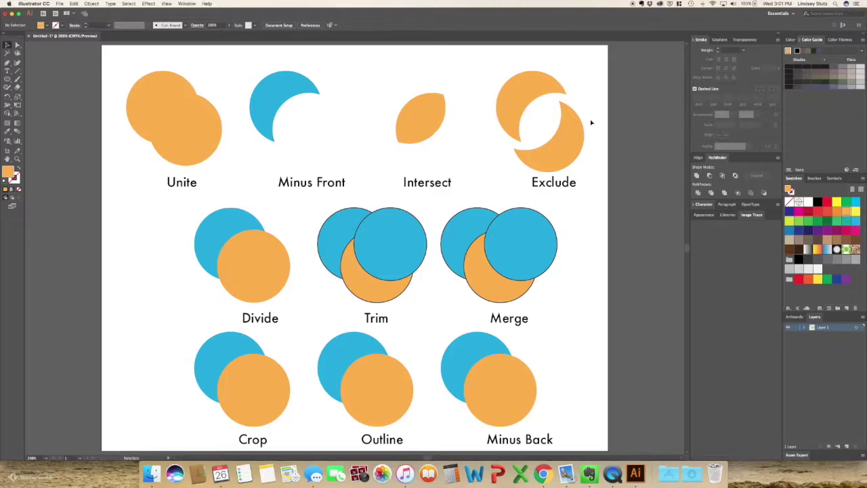
# Split the two circles above the "Divide" label with Pathfinder Divide and ungroup the resulting pieces.
pyautogui.moveTo(180, 219); pyautogui.dragTo(304, 298)
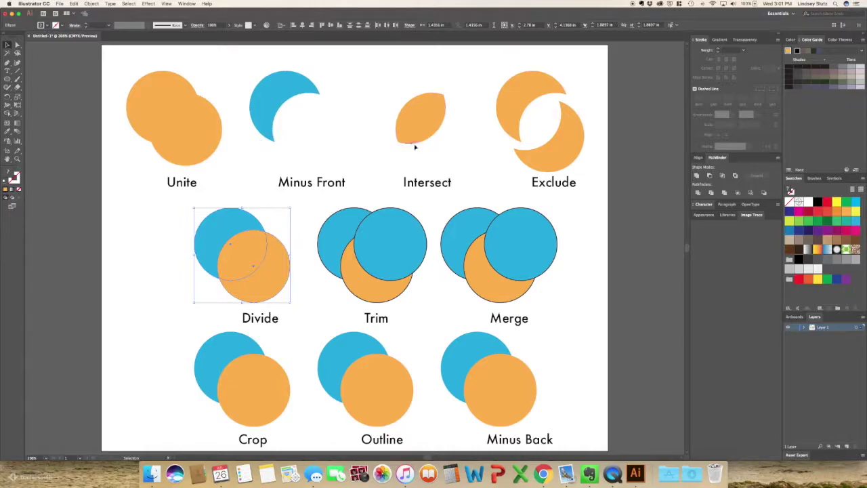
pyautogui.click(698, 192)
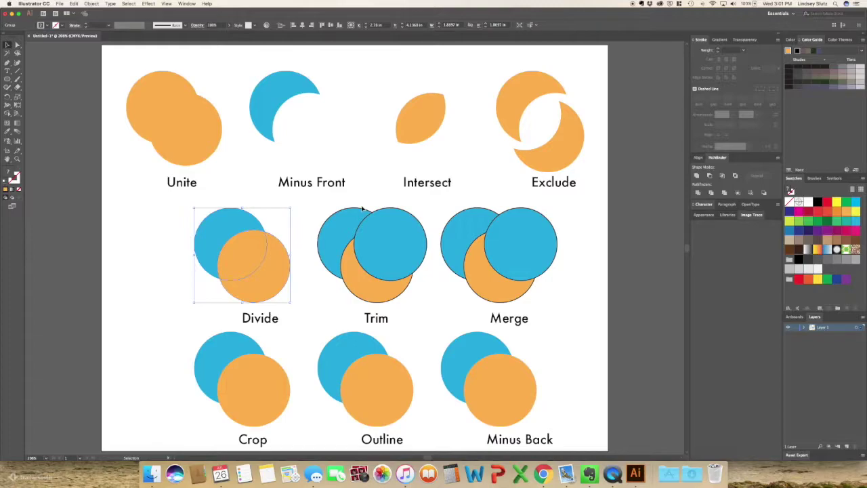
pyautogui.rightClick(273, 265)
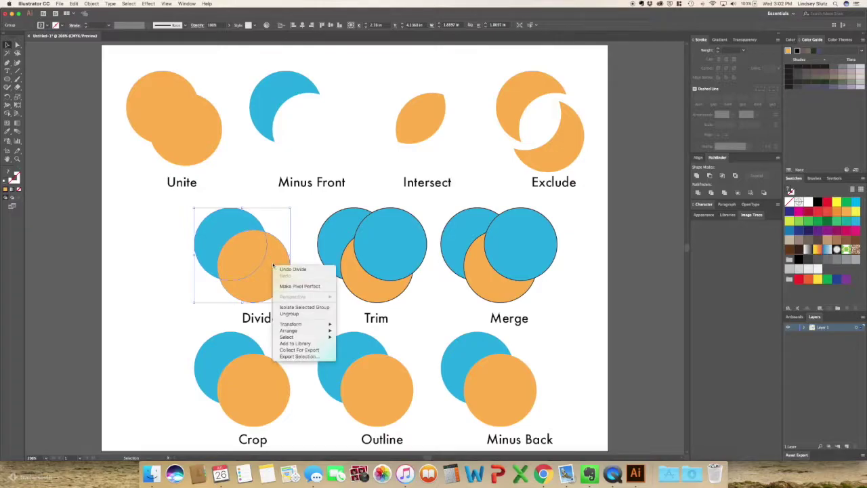
pyautogui.click(298, 315)
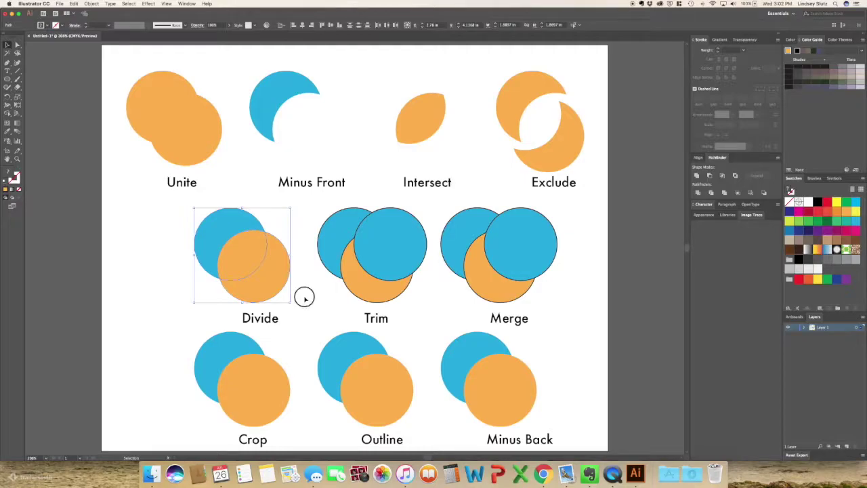
pyautogui.click(306, 299)
# Move the blue crescent, orange crescent and middle overlap piece above the "Divide" label apart from each other.
pyautogui.moveTo(209, 234); pyautogui.dragTo(194, 222)
pyautogui.moveTo(280, 285); pyautogui.dragTo(298, 273)
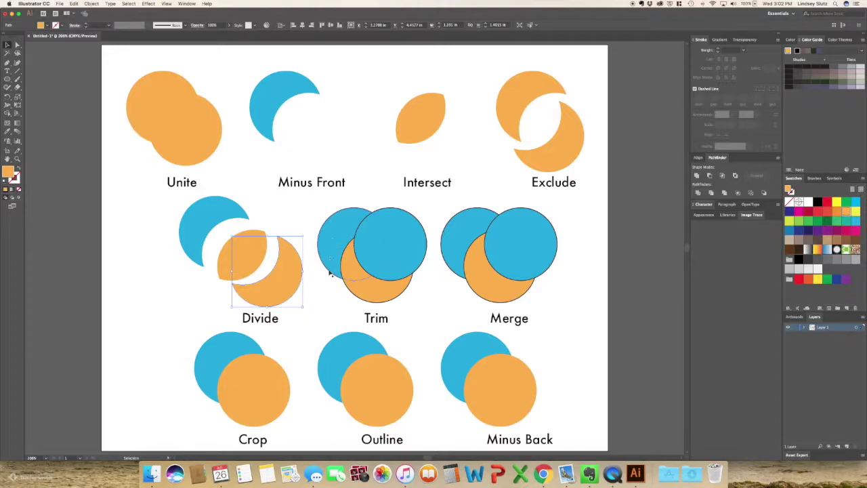
pyautogui.moveTo(260, 275); pyautogui.dragTo(234, 264)
pyautogui.click(290, 307)
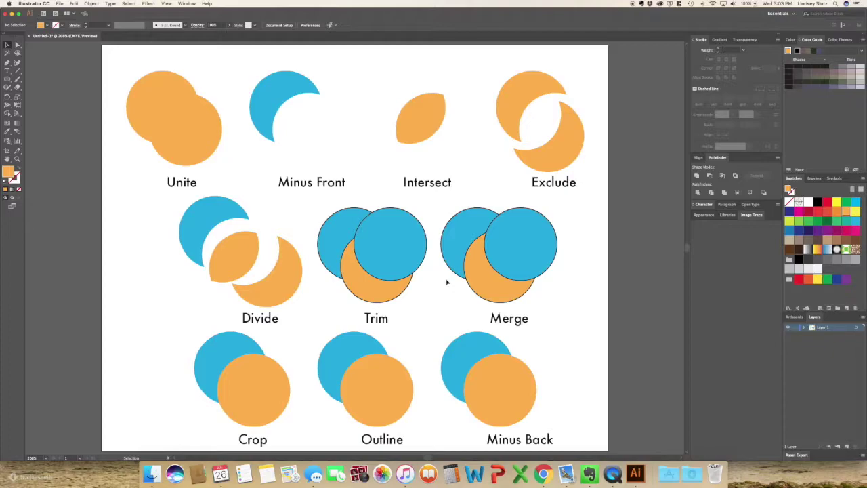
# Apply Pathfinder Trim to the three outlined circles above the "Trim" label and ungroup the result.
pyautogui.moveTo(425, 291); pyautogui.dragTo(343, 220)
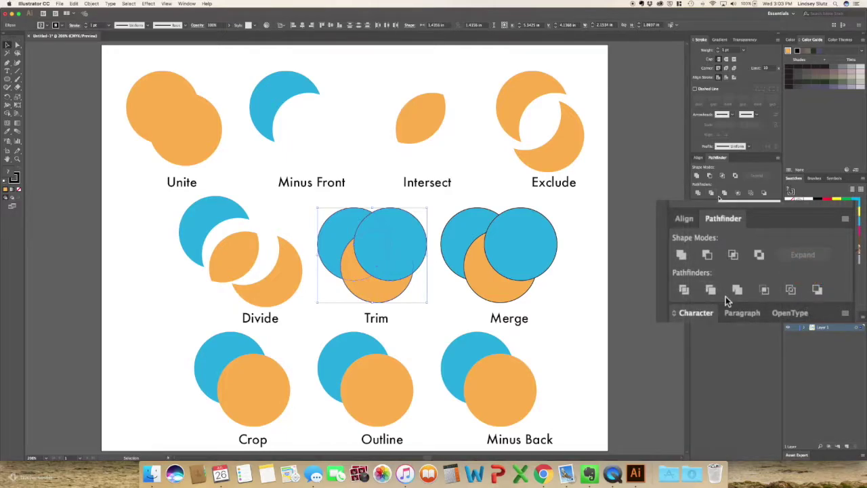
pyautogui.click(715, 195)
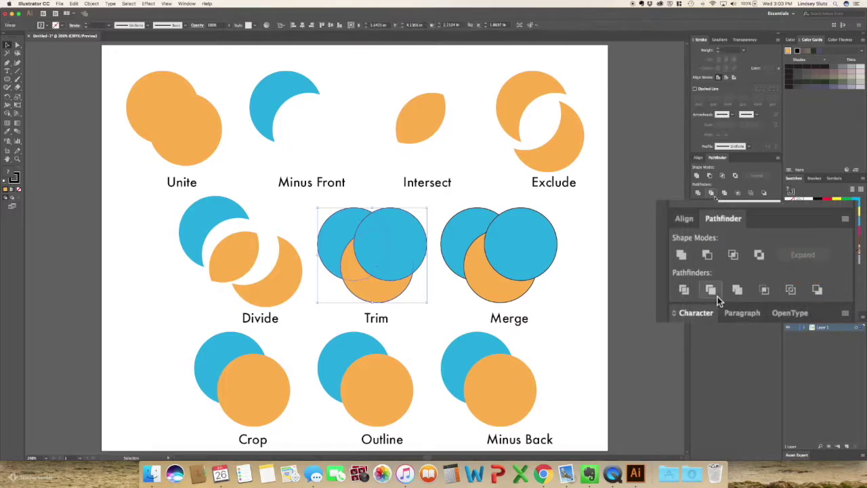
pyautogui.click(456, 304)
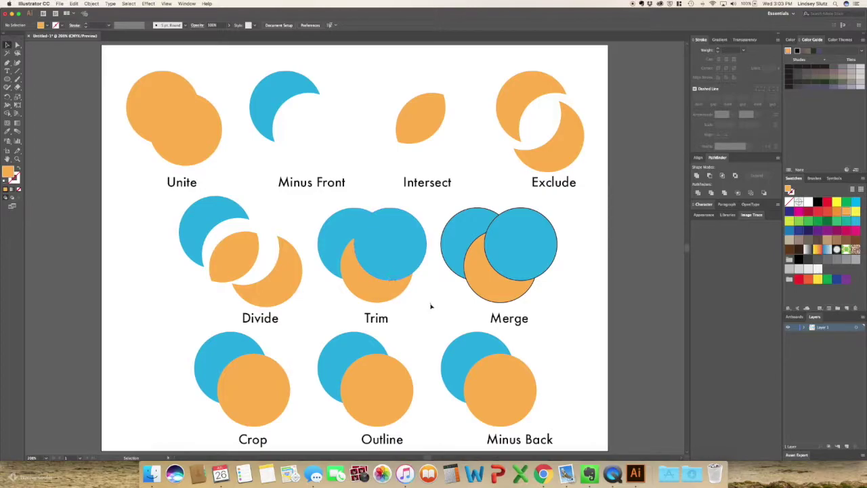
pyautogui.click(350, 259)
pyautogui.rightClick(350, 264)
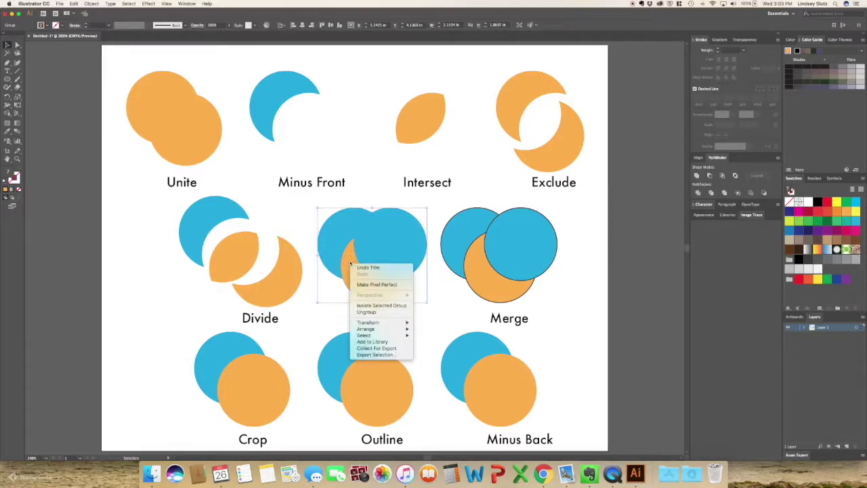
pyautogui.click(373, 313)
pyautogui.click(420, 320)
# Spread the trimmed orange crescent, full blue circle and blue crescent apart above the "Trim" label.
pyautogui.moveTo(387, 299); pyautogui.dragTo(399, 309)
pyautogui.moveTo(400, 264); pyautogui.dragTo(408, 255)
pyautogui.moveTo(353, 246); pyautogui.dragTo(345, 242)
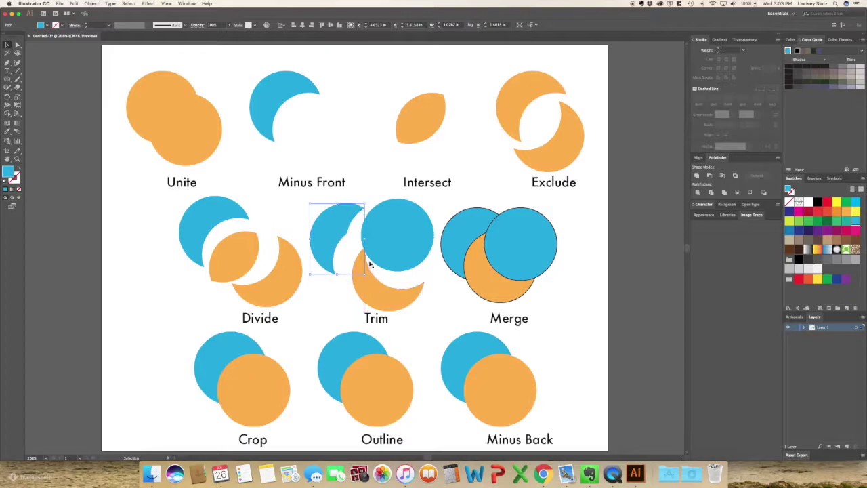
pyautogui.click(440, 310)
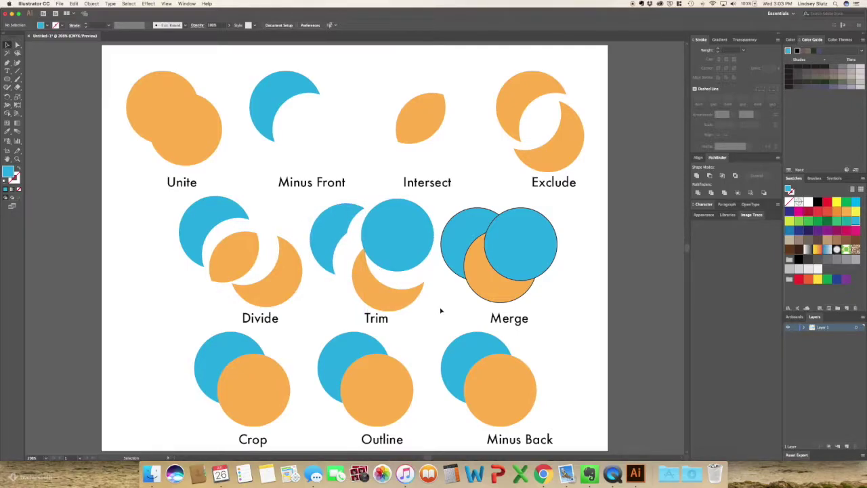
pyautogui.moveTo(364, 271); pyautogui.dragTo(354, 271)
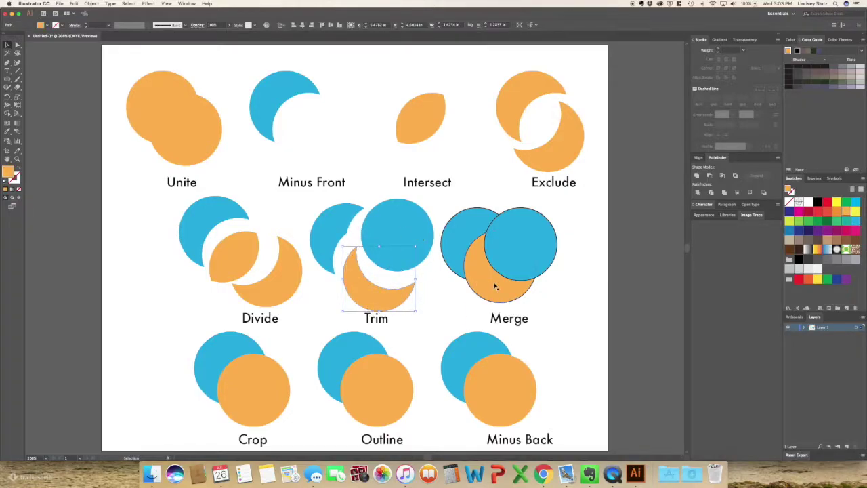
# Apply Pathfinder Merge to the three outlined circles above the "Merge" label.
pyautogui.moveTo(570, 303); pyautogui.dragTo(445, 210)
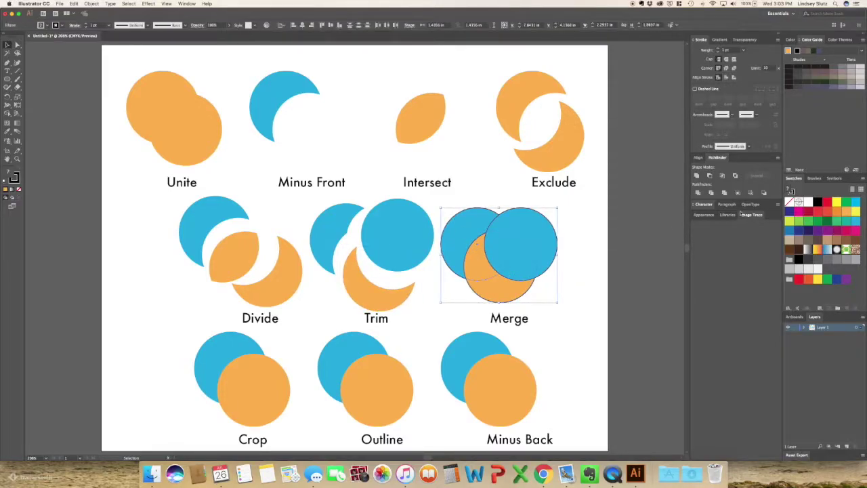
pyautogui.click(726, 193)
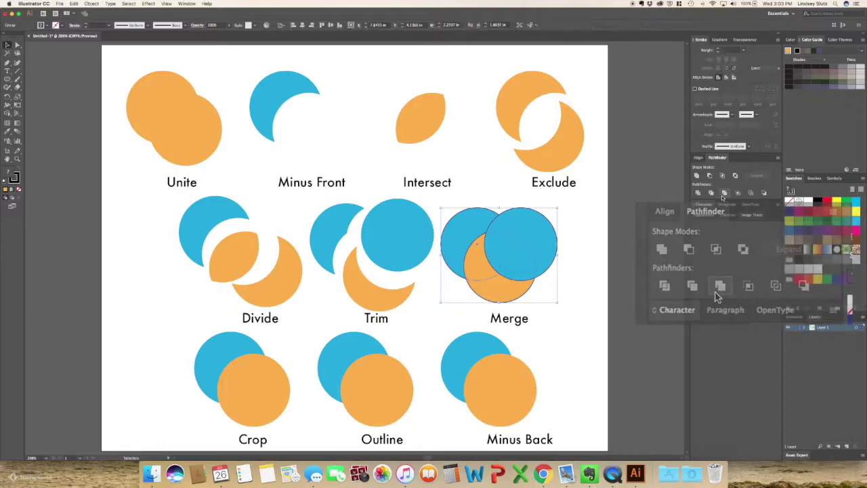
pyautogui.click(577, 292)
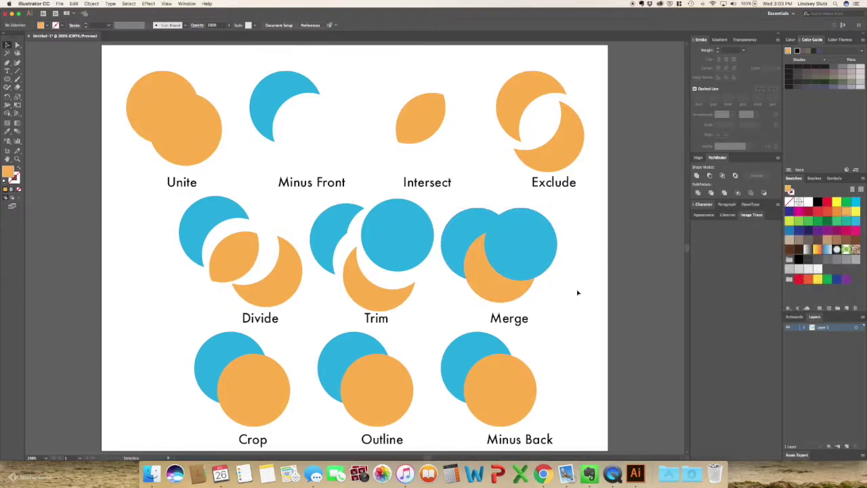
# Ungroup the merged shapes above the "Merge" label and move the joined blue shape and the orange crescent apart.
pyautogui.click(532, 270)
pyautogui.rightClick(530, 267)
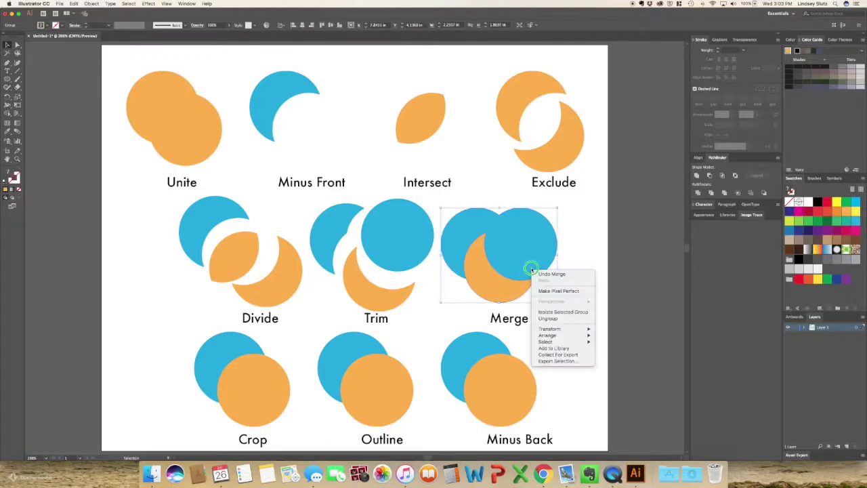
pyautogui.click(549, 317)
pyautogui.click(554, 299)
pyautogui.moveTo(525, 257)
pyautogui.mouseDown()
pyautogui.moveTo(546, 253)
pyautogui.moveTo(536, 248)
pyautogui.mouseUp()
pyautogui.moveTo(513, 287); pyautogui.dragTo(523, 299)
pyautogui.moveTo(537, 249); pyautogui.dragTo(540, 245)
pyautogui.click(586, 278)
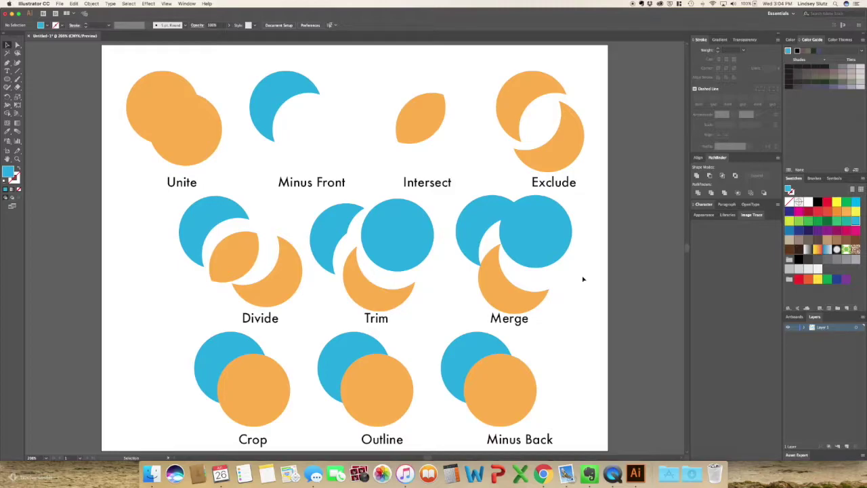
# Apply Pathfinder Crop to the two overlapping circles above the "Crop" label and ungroup the result.
pyautogui.moveTo(167, 351); pyautogui.dragTo(291, 400)
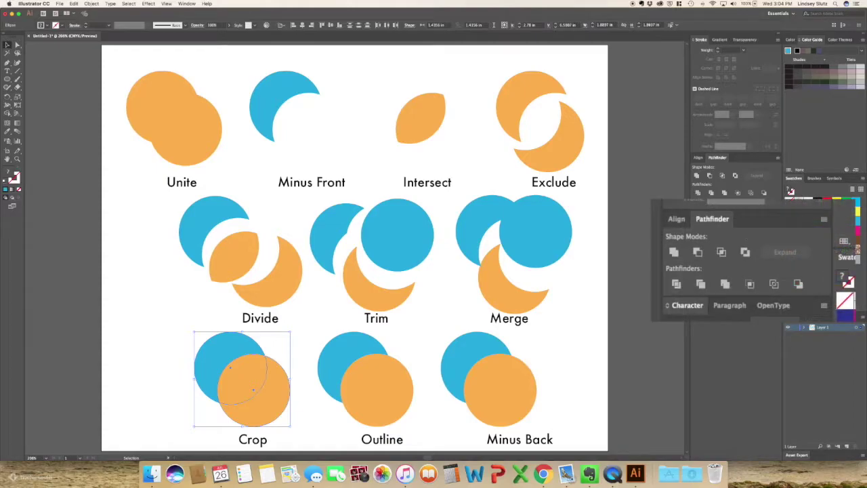
pyautogui.click(739, 194)
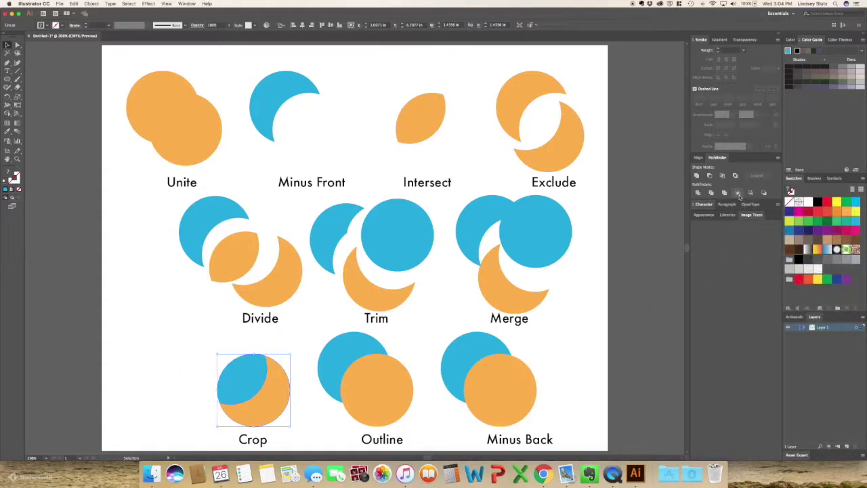
pyautogui.press('super+z')
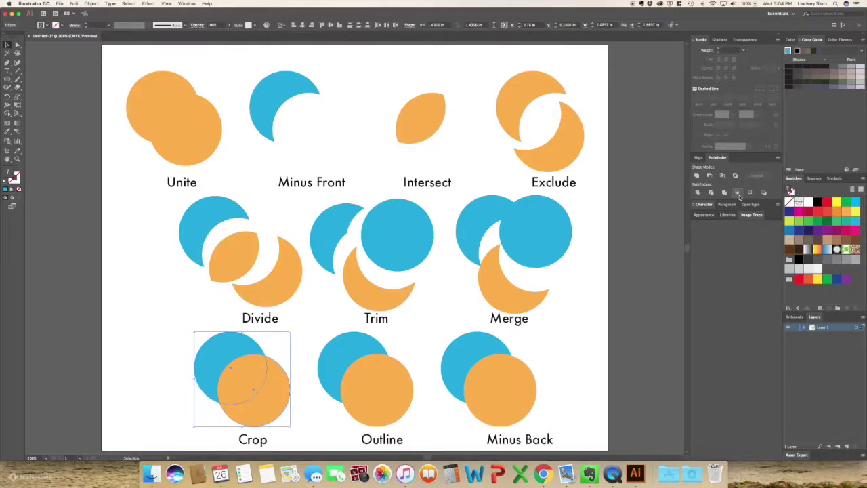
pyautogui.click(739, 194)
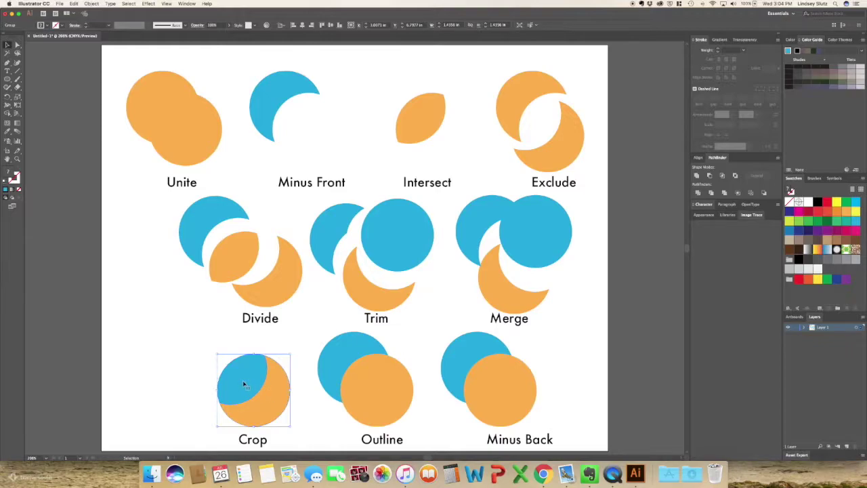
pyautogui.rightClick(276, 396)
pyautogui.click(291, 411)
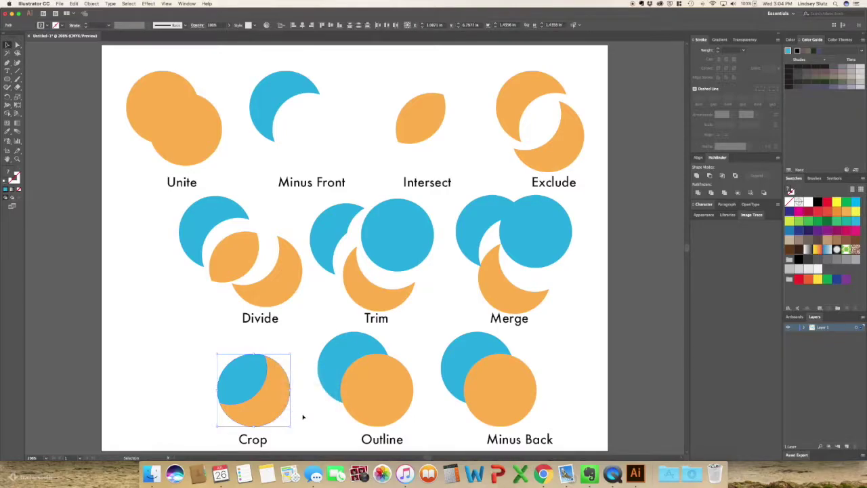
# Move the blue overlap piece above the "Crop" label up and away from the orange crescent.
pyautogui.click(251, 387)
pyautogui.moveTo(252, 387)
pyautogui.mouseDown()
pyautogui.moveTo(228, 367)
pyautogui.moveTo(238, 377)
pyautogui.mouseUp()
pyautogui.click(308, 423)
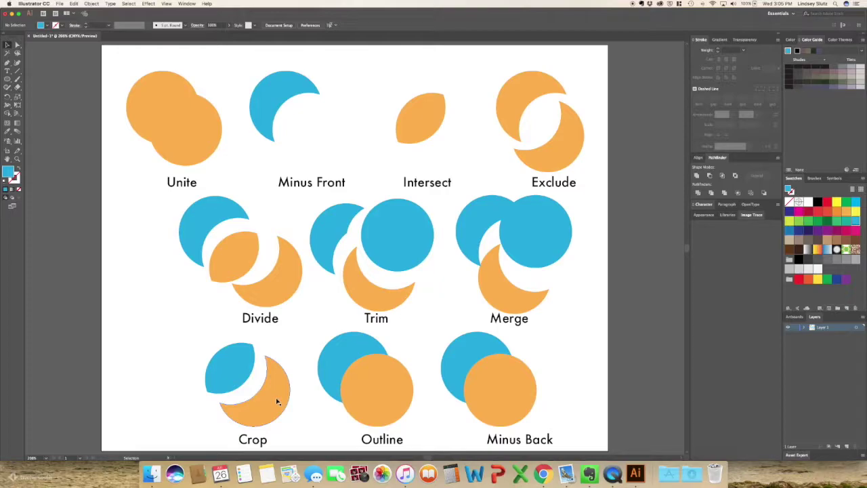
pyautogui.click(288, 402)
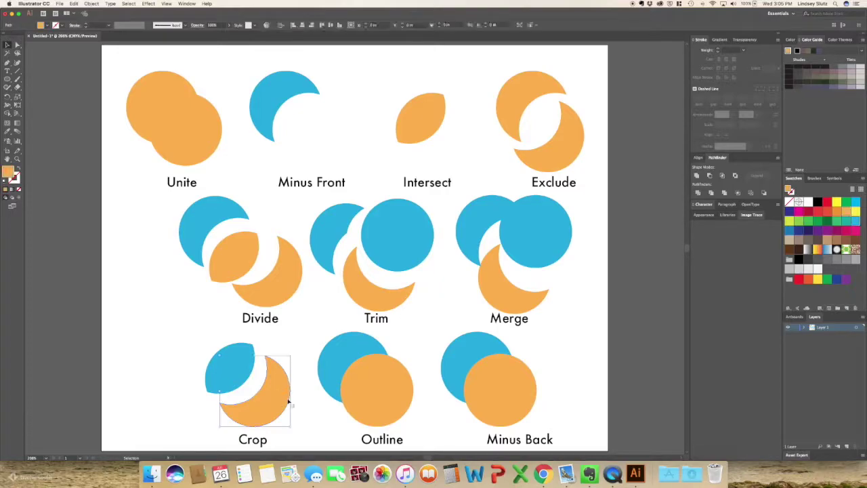
pyautogui.click(333, 412)
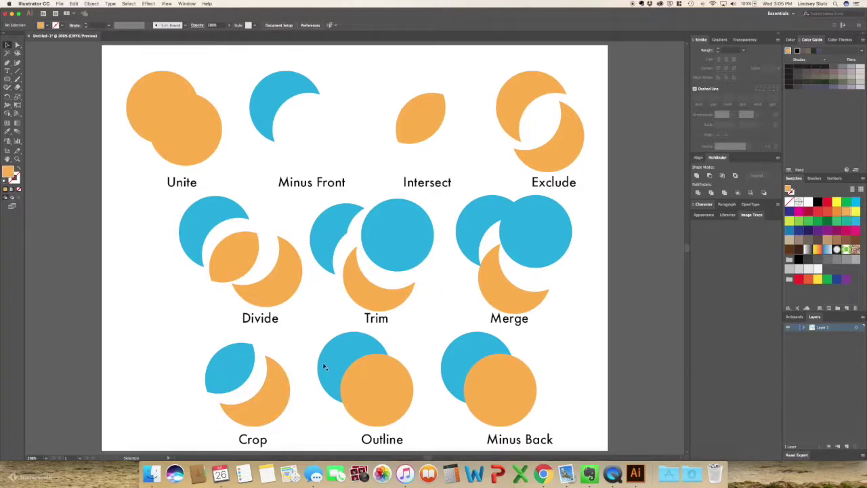
# Apply Pathfinder Outline to the two overlapping circles above the "Outline" label.
pyautogui.click(396, 403)
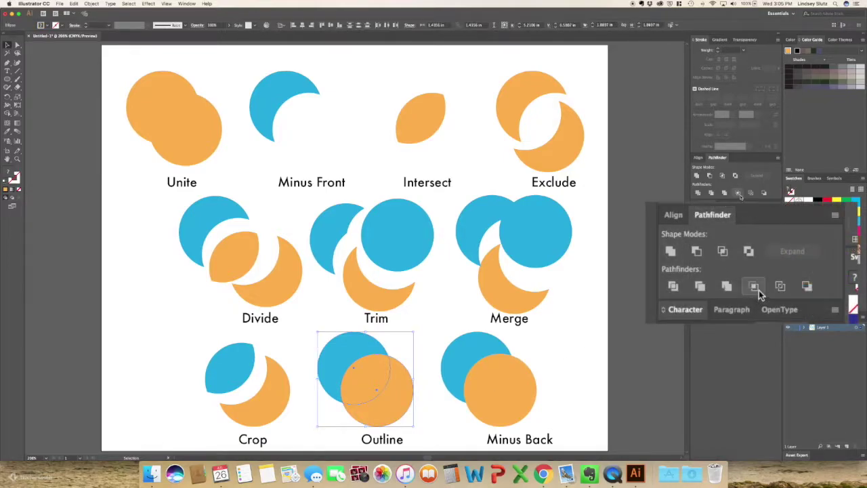
pyautogui.click(740, 195)
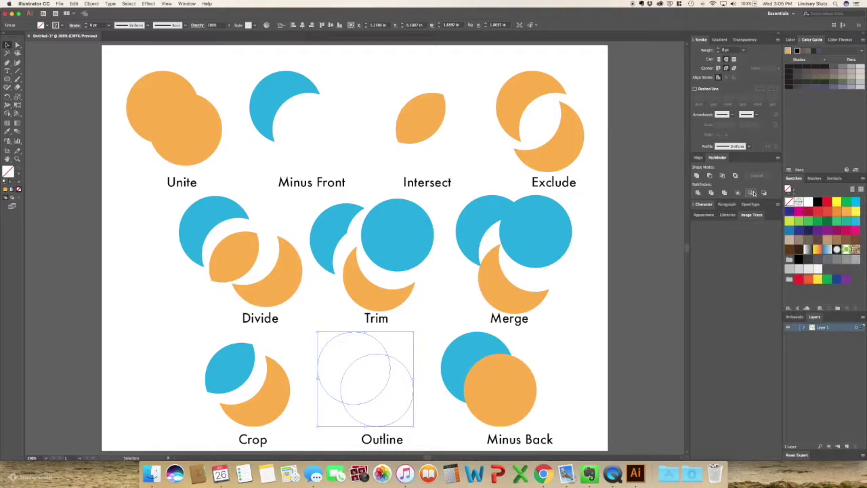
pyautogui.click(429, 360)
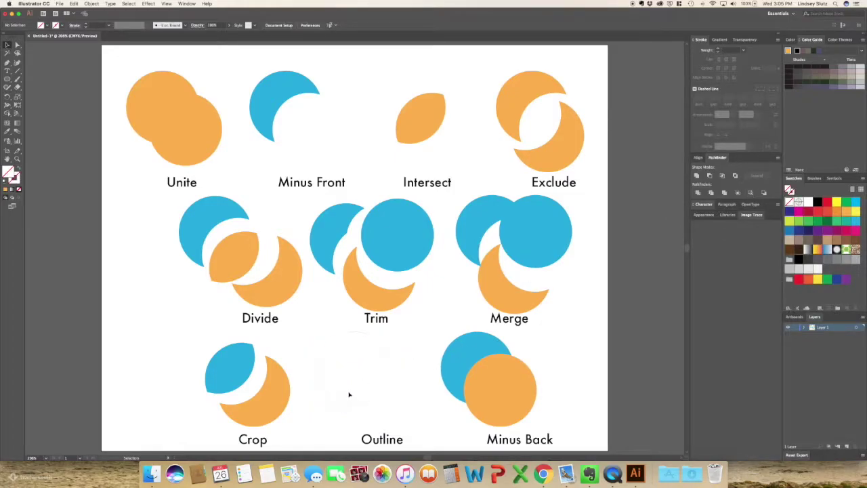
# Ungroup the outlined circle paths above the "Outline" label.
pyautogui.press('z')
pyautogui.moveTo(313, 319); pyautogui.dragTo(440, 454)
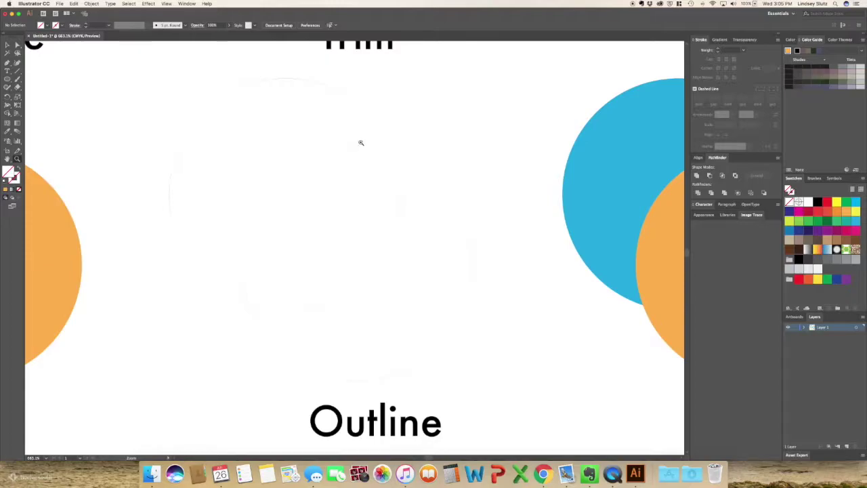
pyautogui.press('v')
pyautogui.click(392, 156)
pyautogui.rightClick(392, 155)
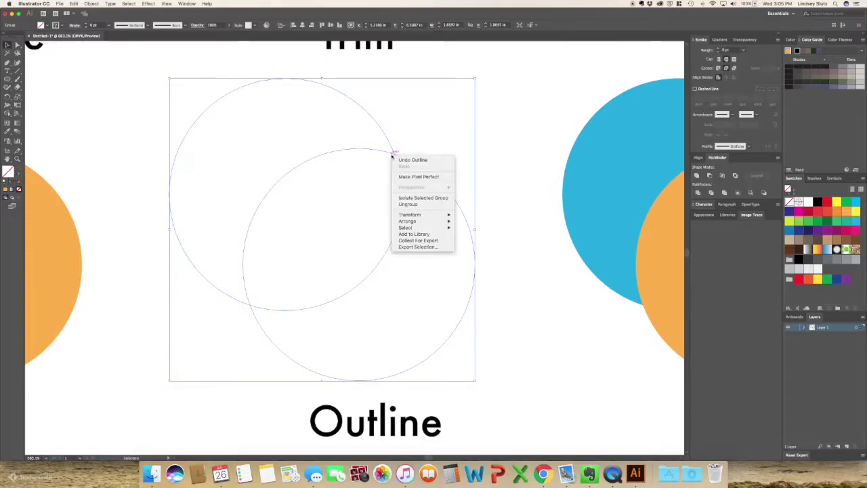
pyautogui.click(412, 206)
pyautogui.click(479, 198)
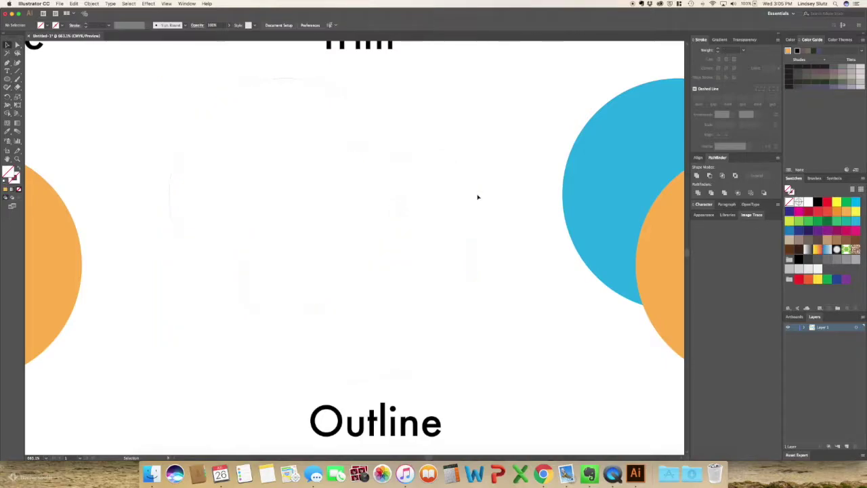
# Move the separate arc segments of the outlined circles above the "Outline" label apart from each other.
pyautogui.click(379, 273)
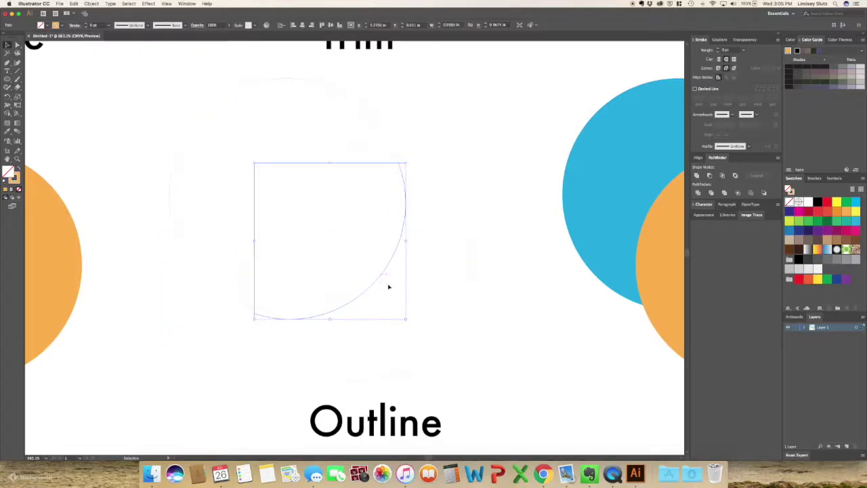
pyautogui.click(468, 310)
pyautogui.click(482, 312)
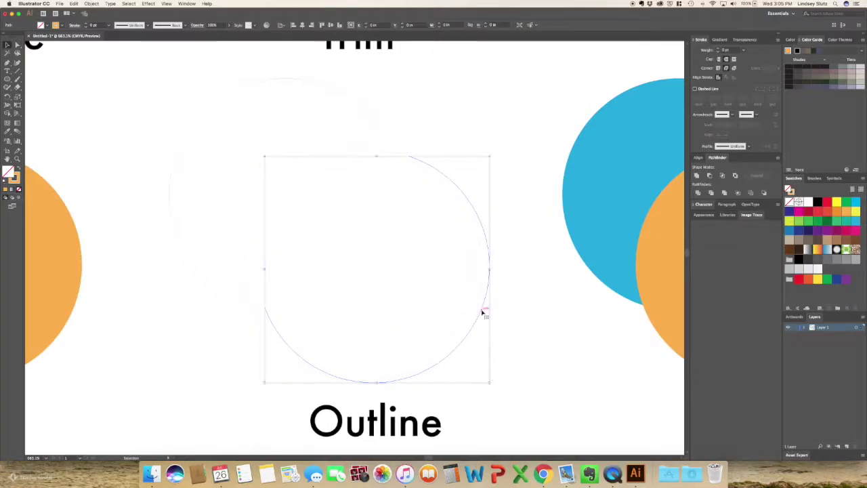
pyautogui.click(374, 276)
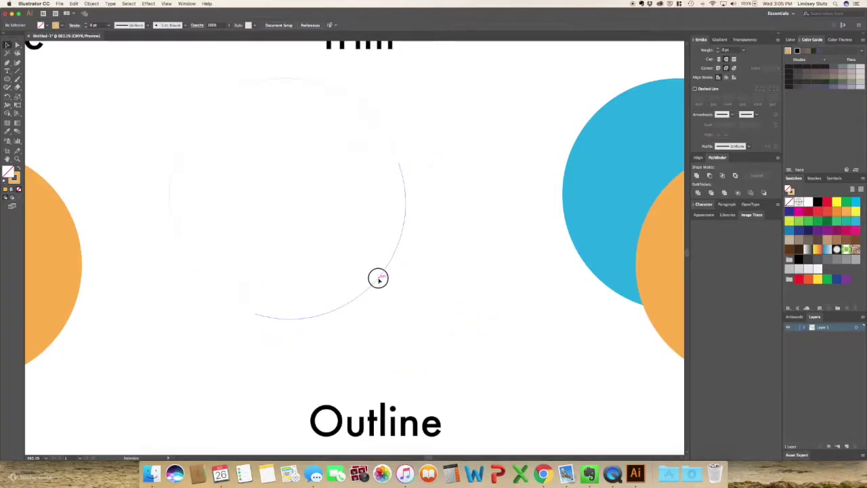
pyautogui.click(364, 292)
pyautogui.click(169, 265)
pyautogui.click(307, 240)
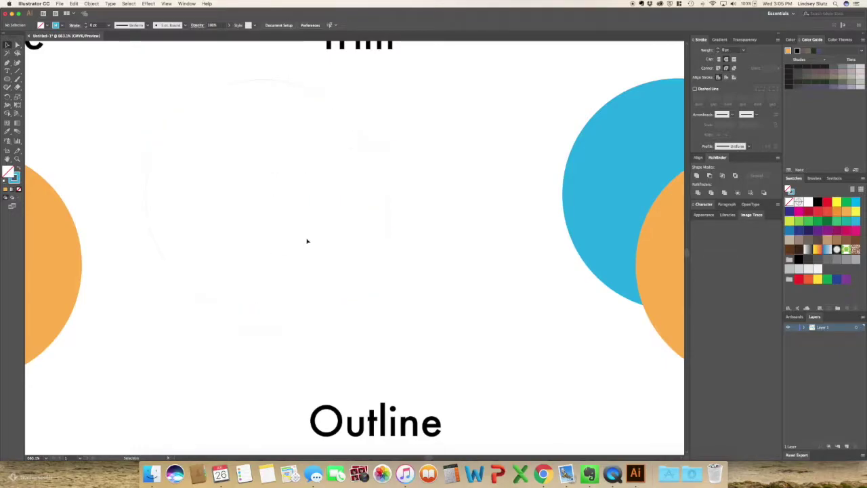
# Apply Pathfinder Minus Back to the two overlapping circles above the "Minus Back" label.
pyautogui.press('super+0')
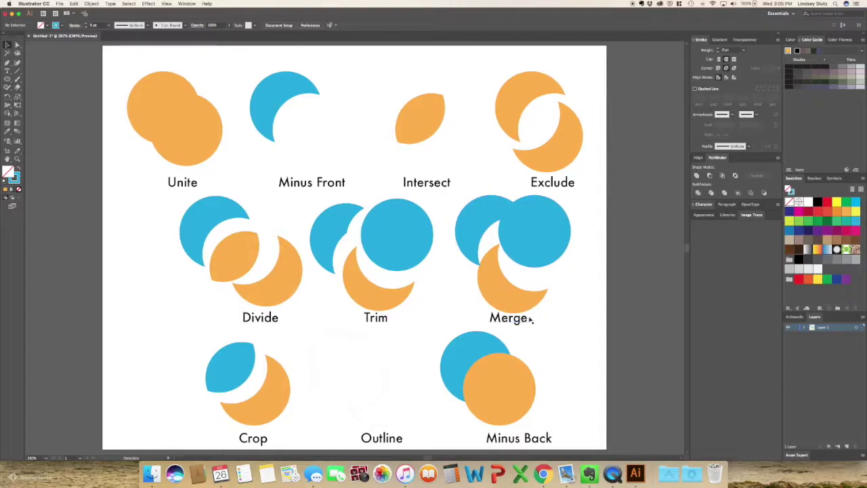
pyautogui.moveTo(555, 401); pyautogui.dragTo(451, 344)
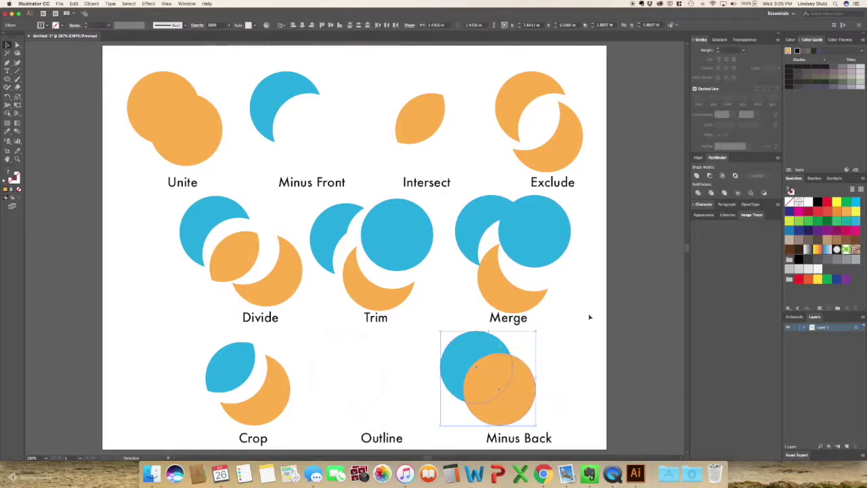
pyautogui.click(765, 193)
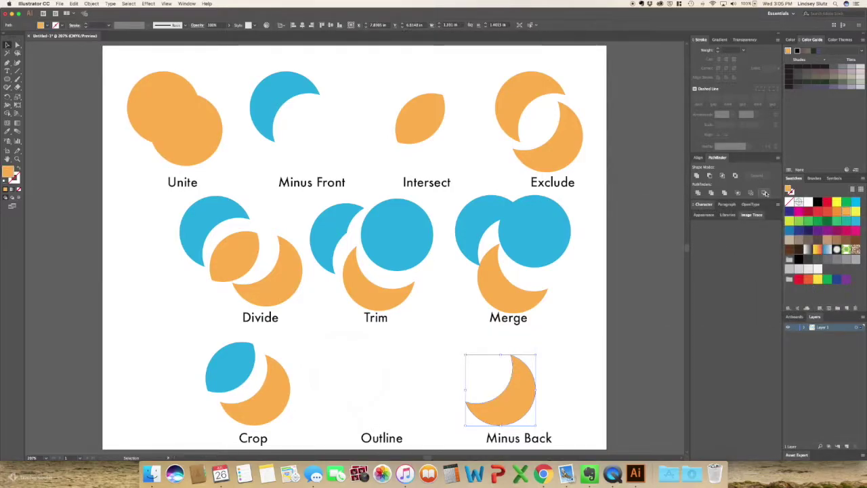
pyautogui.click(608, 346)
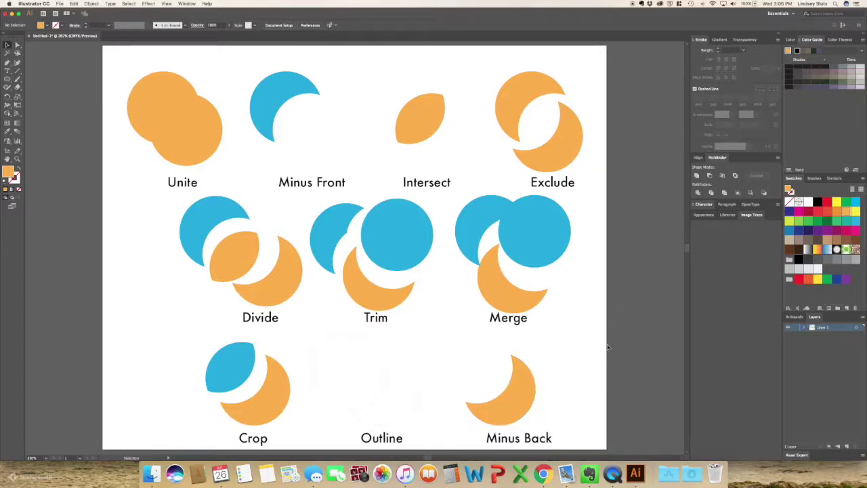